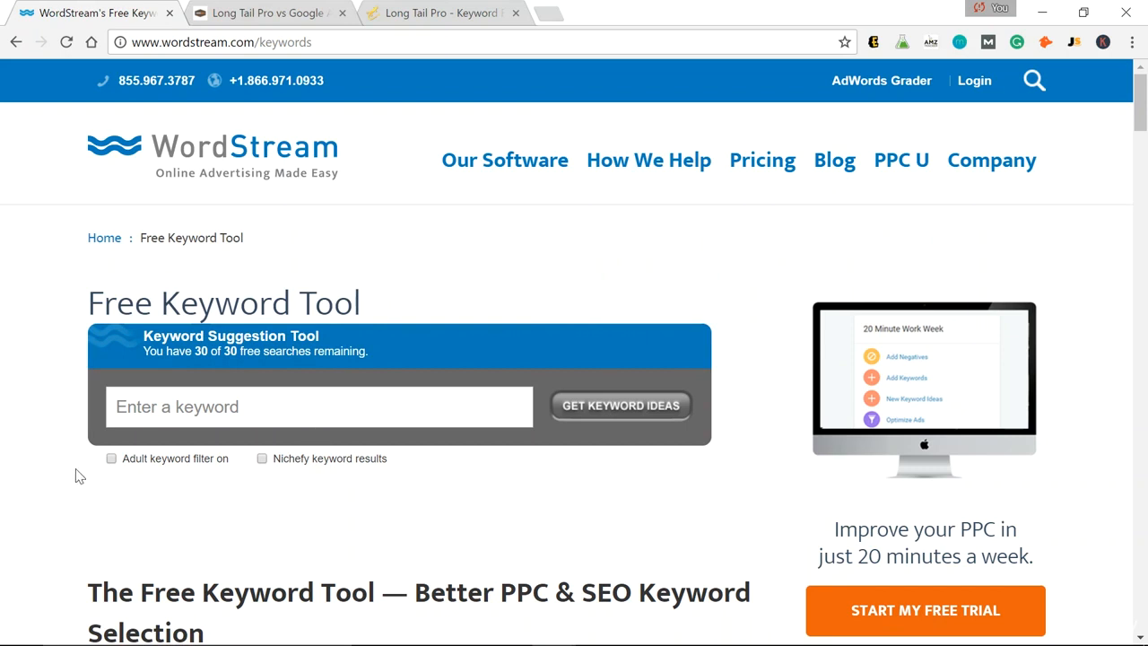
- Search 'online courses' to list the top 100 of 16,336 keyword ideas
{"action": "left_click", "coordinate": [311, 419]}
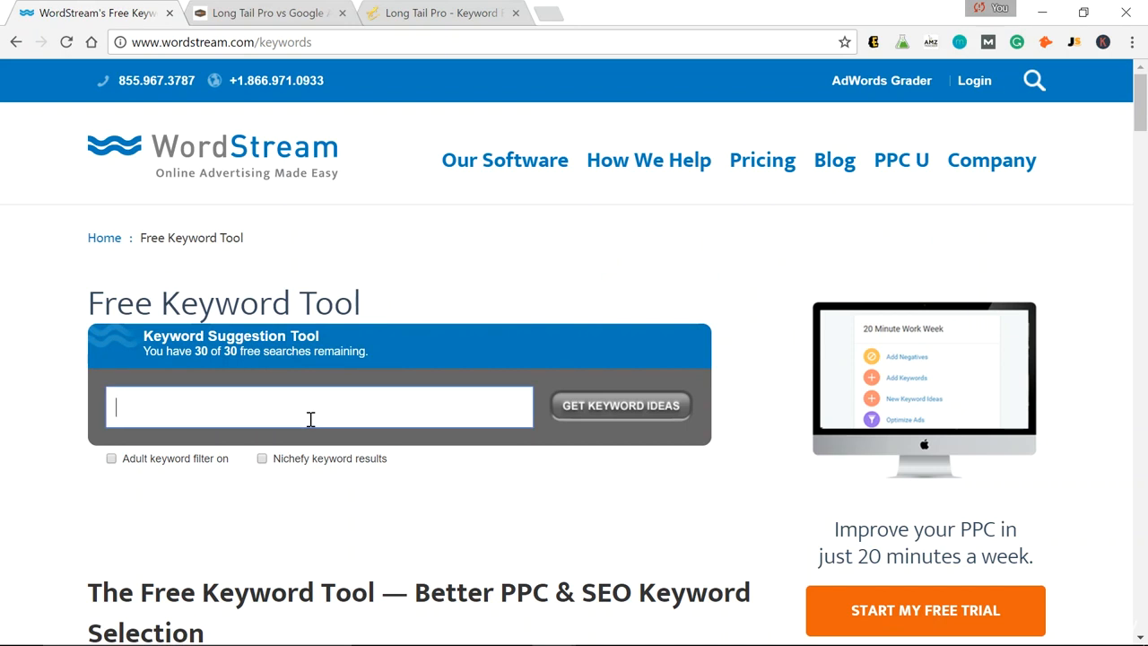
{"action": "type", "text": "online "}
{"action": "type", "text": "courses"}
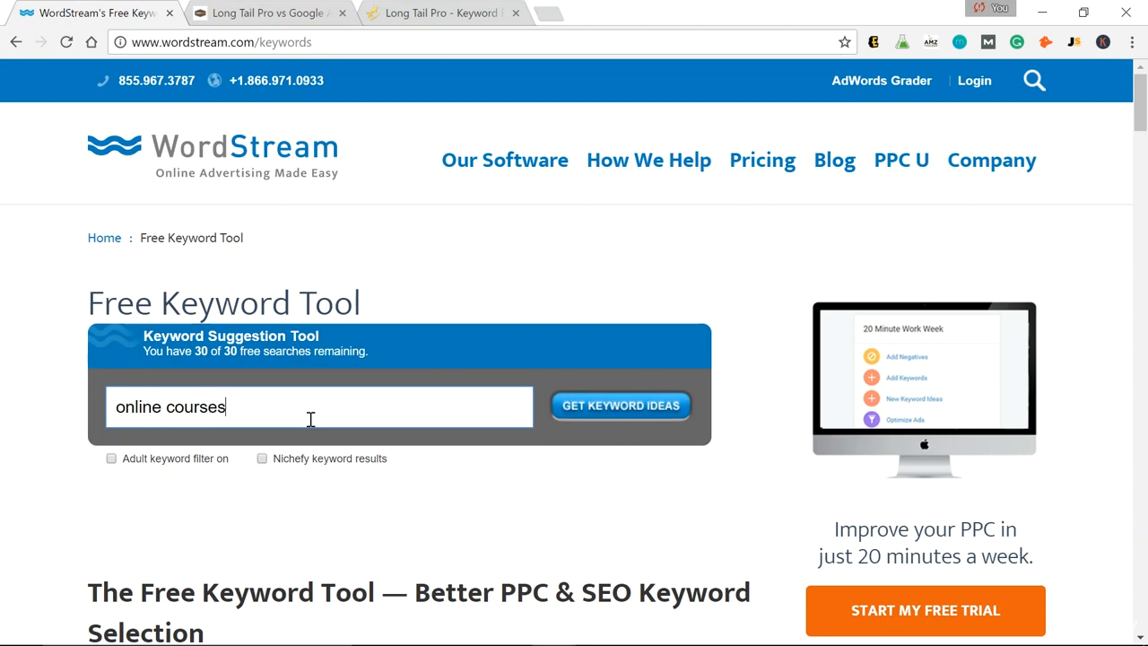
{"action": "left_click", "coordinate": [606, 407]}
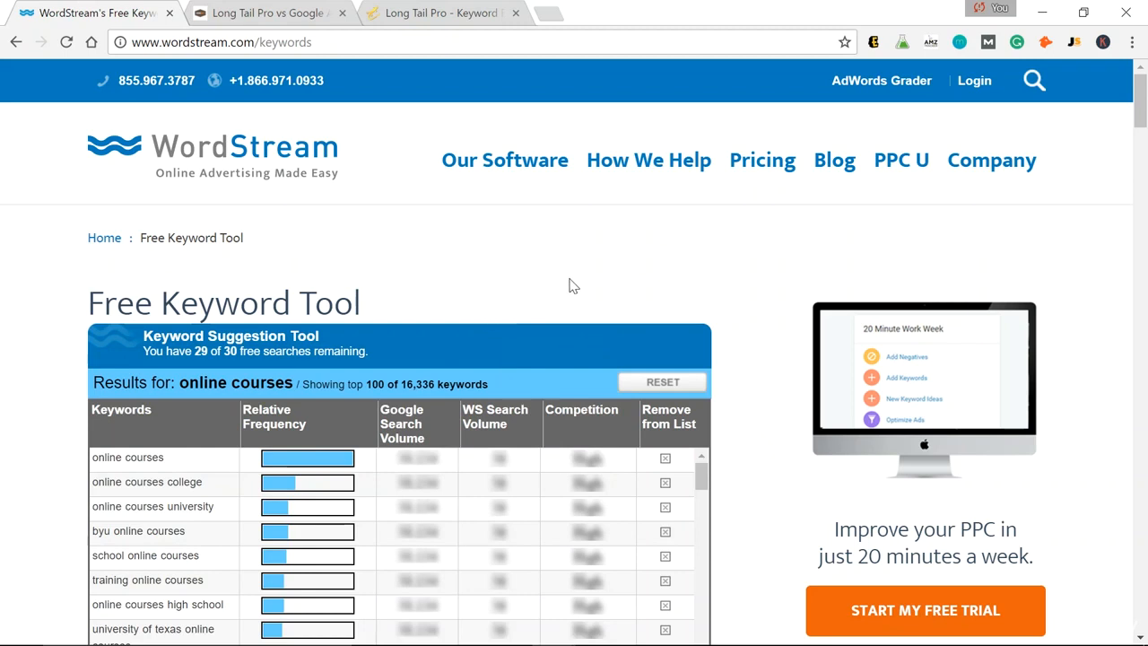
{"action": "scroll", "coordinate": [575, 284], "scroll_direction": "down", "scroll_amount": 1}
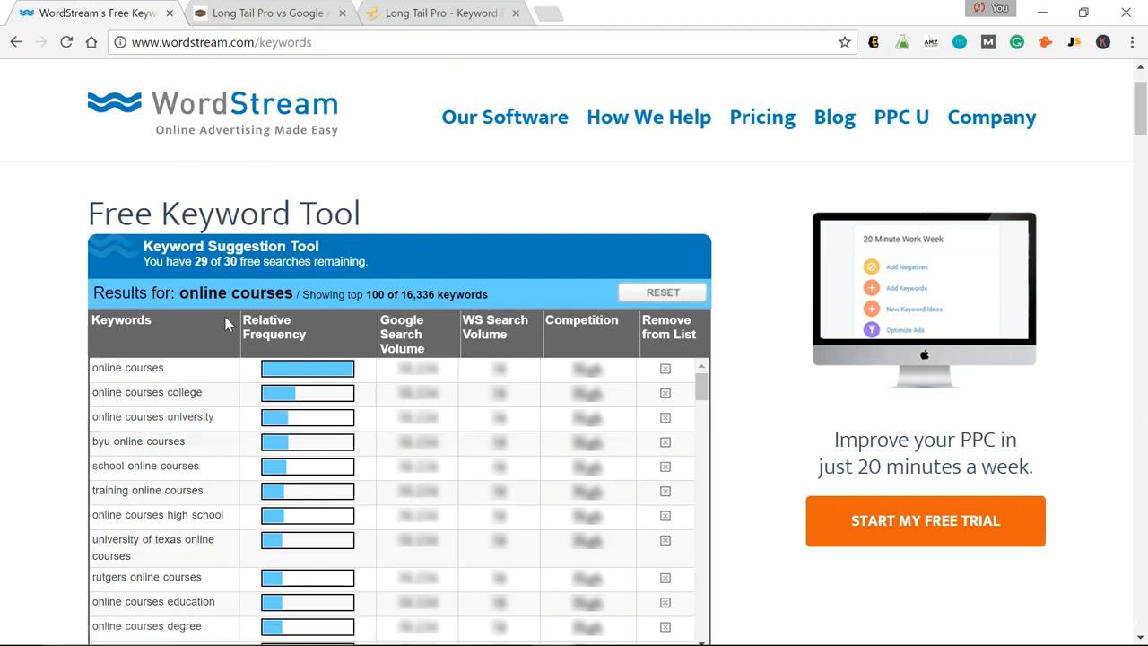
{"action": "mouse_move", "coordinate": [121, 422]}
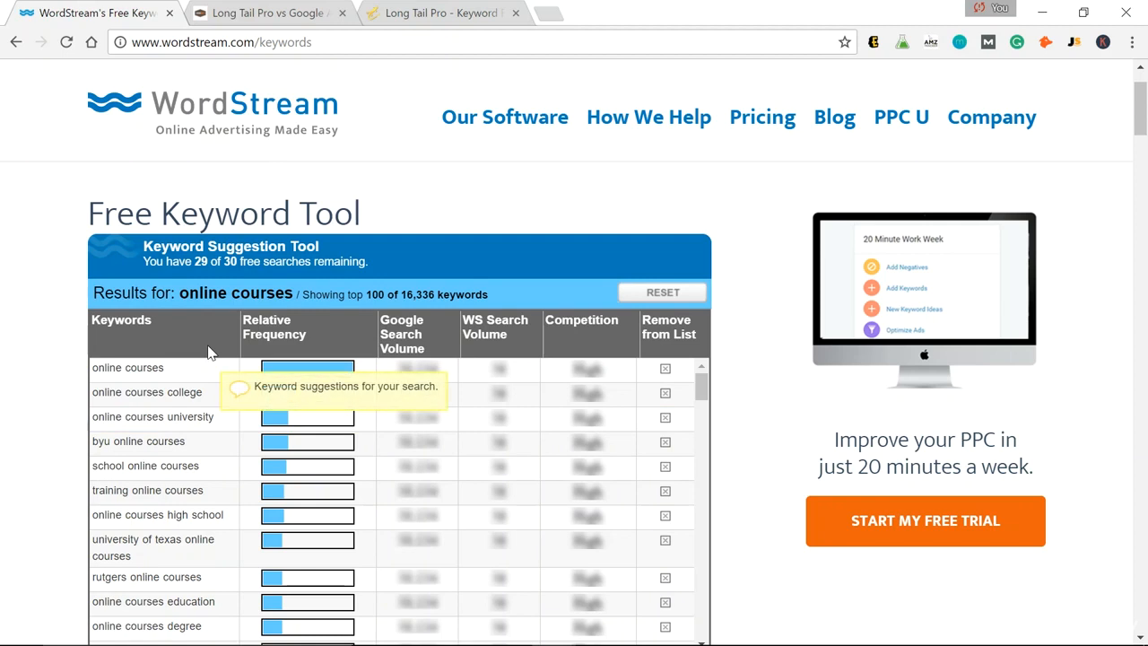
- Reload, enable Nichefy keyword results and rerun the 'online courses' search for niche categories
{"action": "key", "text": "F5"}
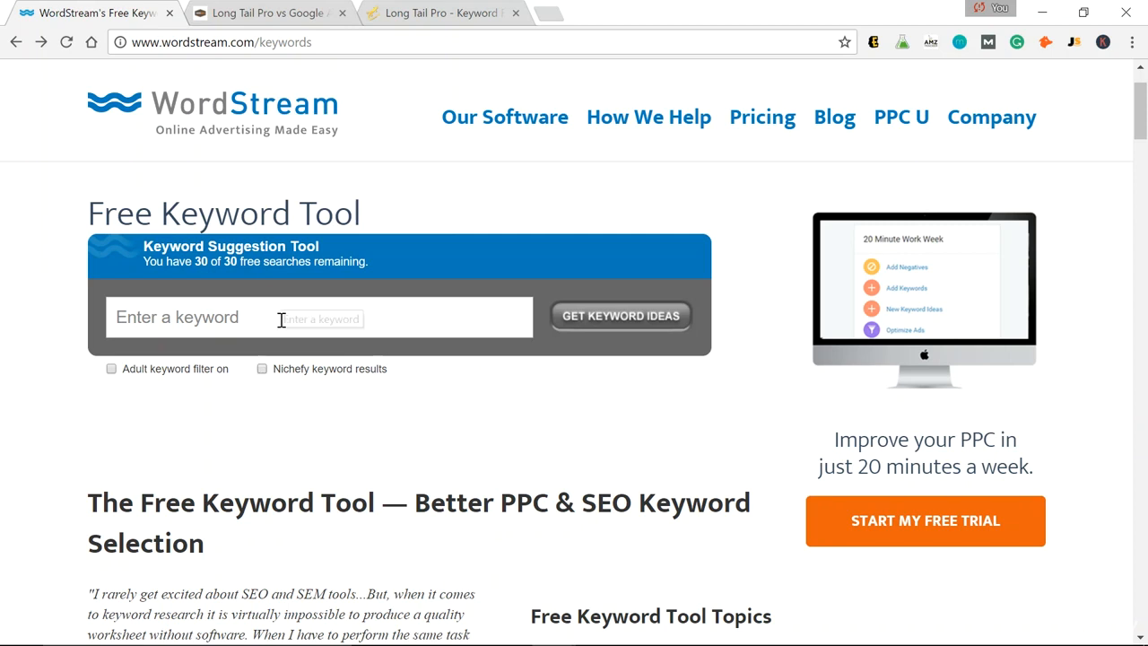
{"action": "left_click", "coordinate": [262, 369]}
{"action": "left_click", "coordinate": [273, 323]}
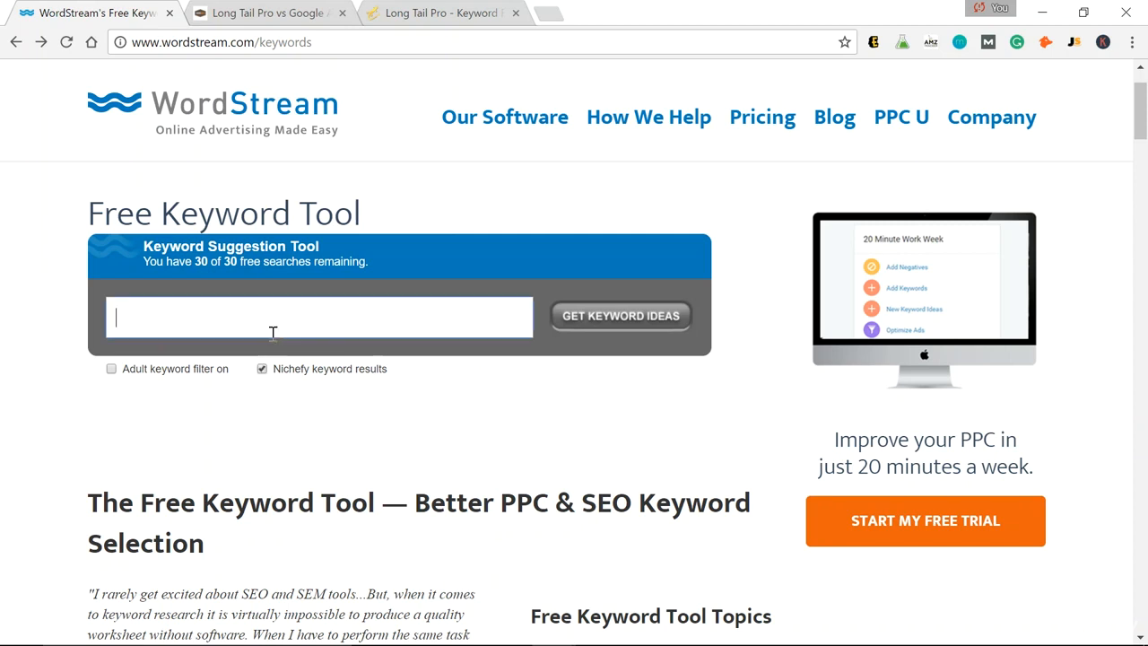
{"action": "type", "text": "online cour"}
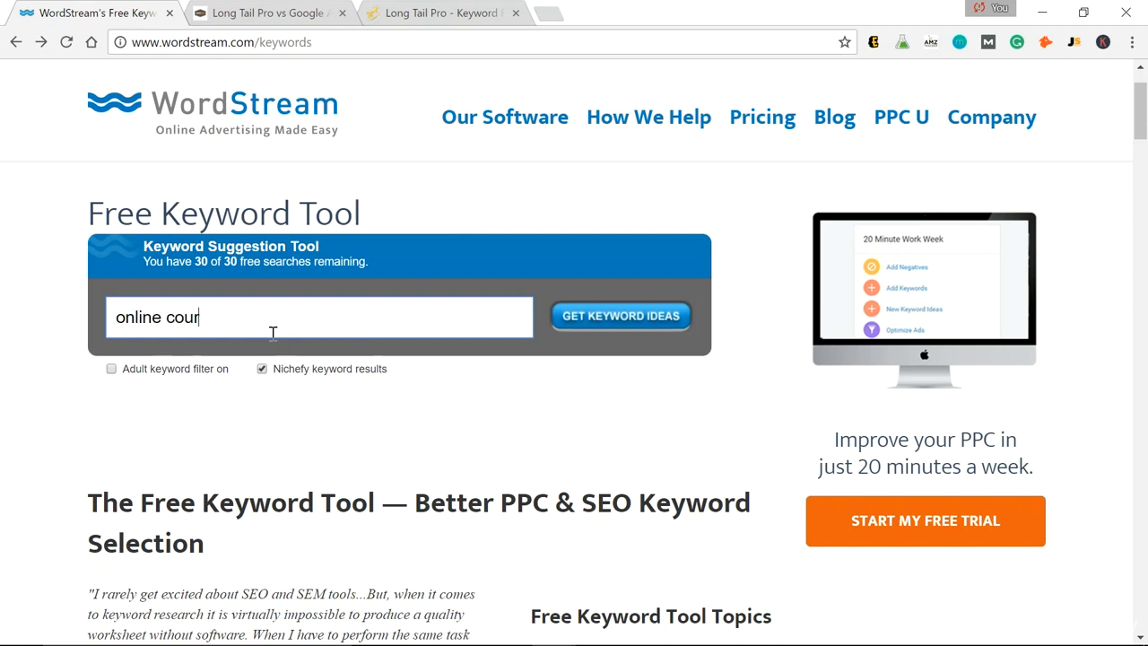
{"action": "type", "text": "ses"}
{"action": "left_click", "coordinate": [630, 320]}
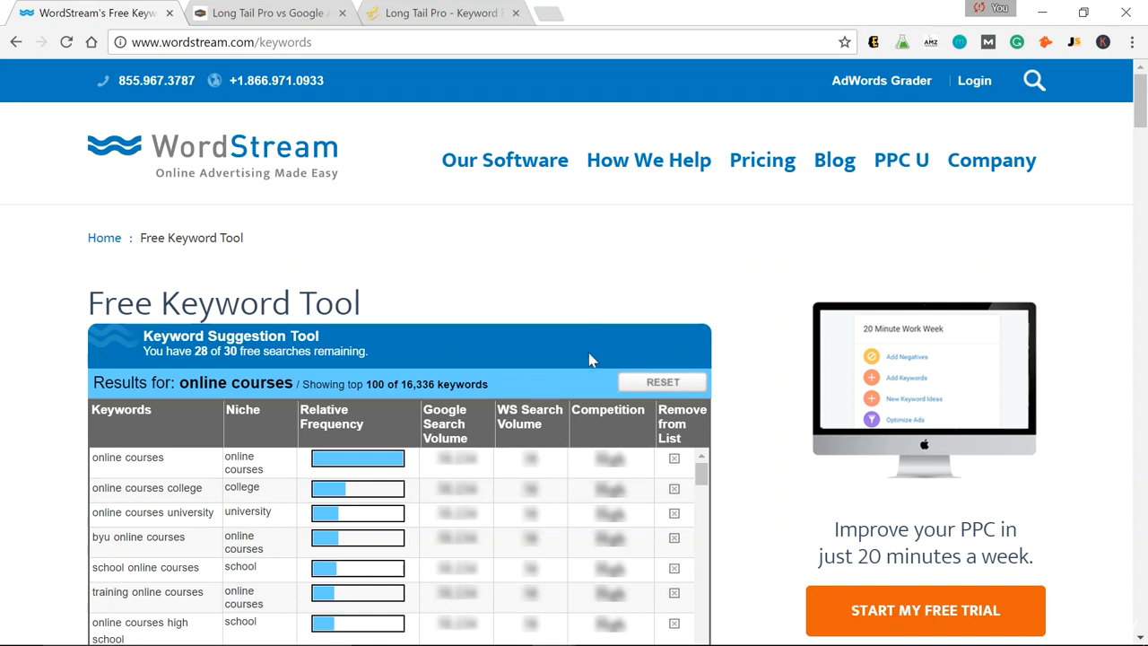
{"action": "scroll", "coordinate": [262, 536], "scroll_direction": "down", "scroll_amount": 1}
{"action": "scroll", "coordinate": [262, 536], "scroll_direction": "down", "scroll_amount": 2}
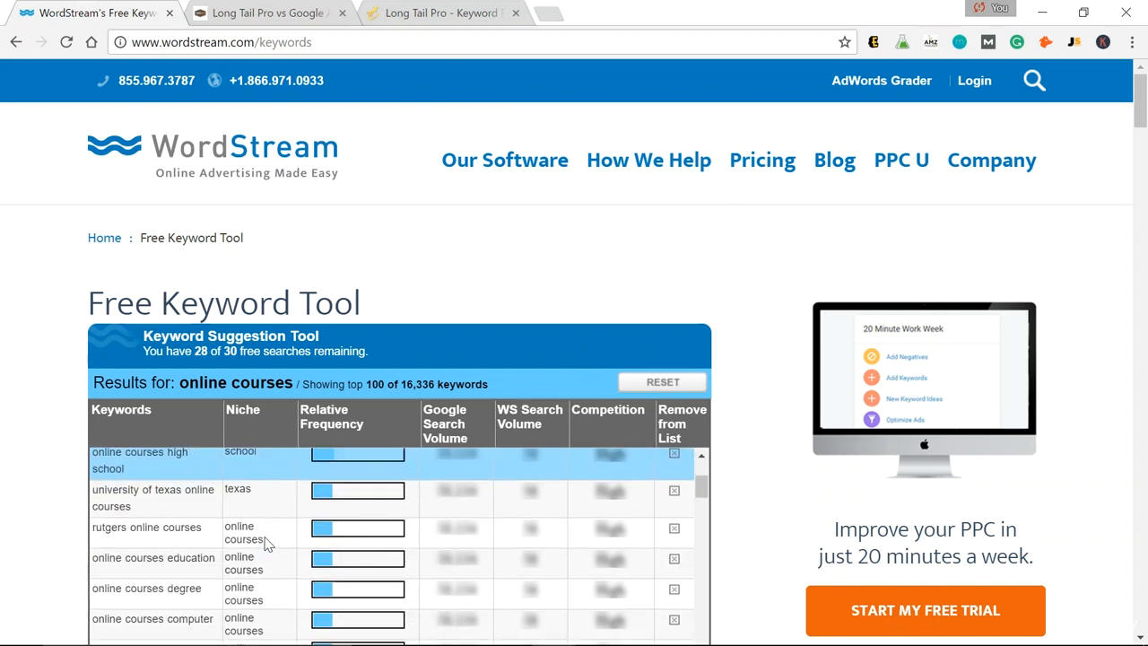
{"action": "scroll", "coordinate": [286, 508], "scroll_direction": "down", "scroll_amount": 2}
{"action": "scroll", "coordinate": [285, 516], "scroll_direction": "down", "scroll_amount": 1}
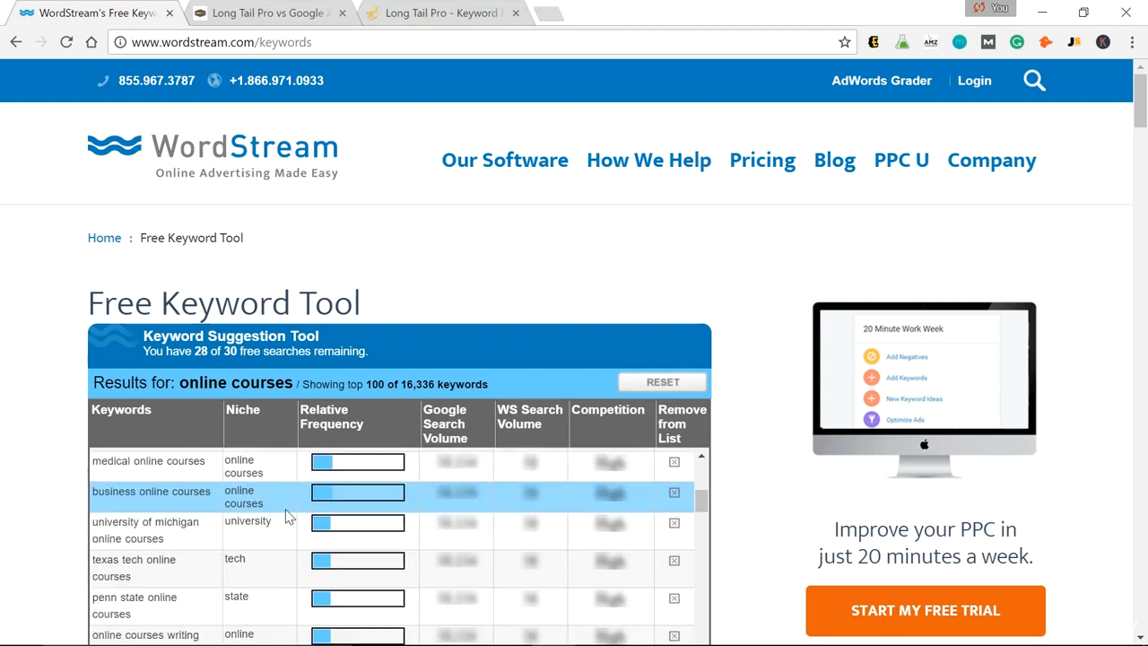